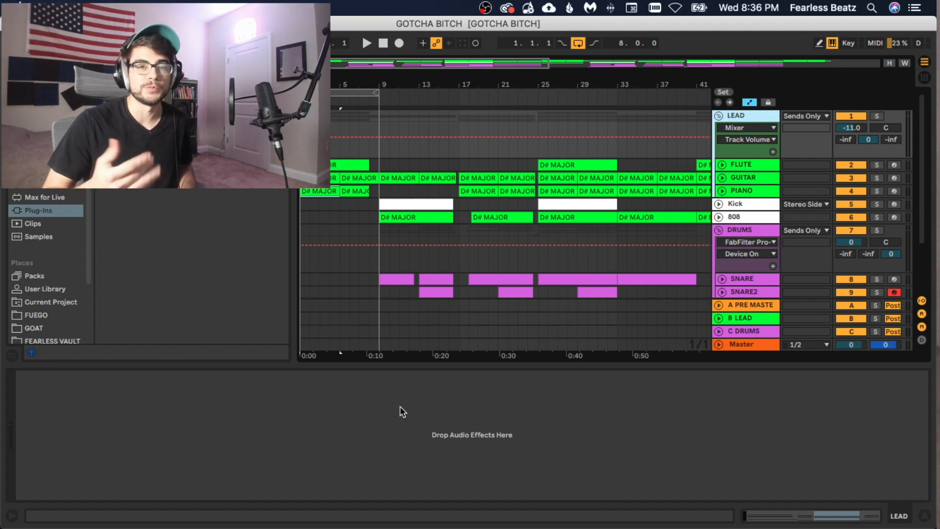
# - Add an Auto Filter audio effect to the LEAD group track
pyautogui.click(304, 207)
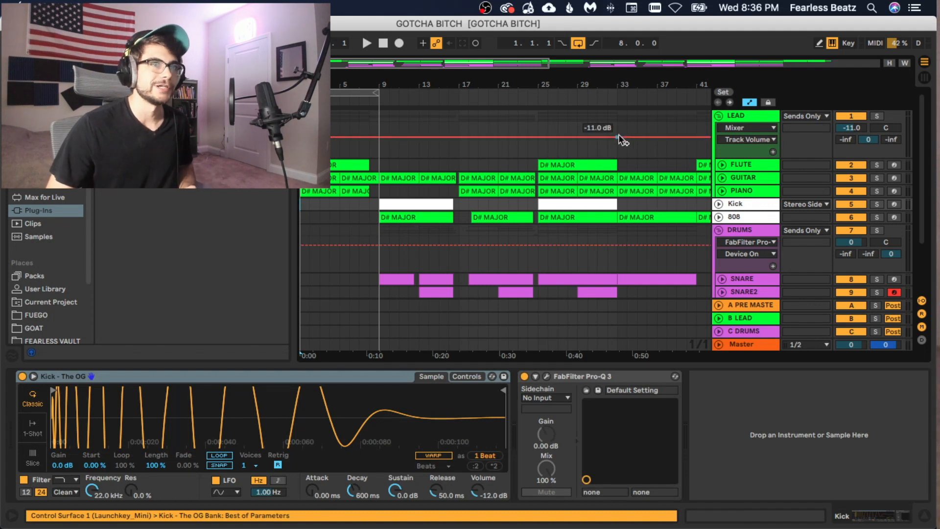
pyautogui.click(739, 116)
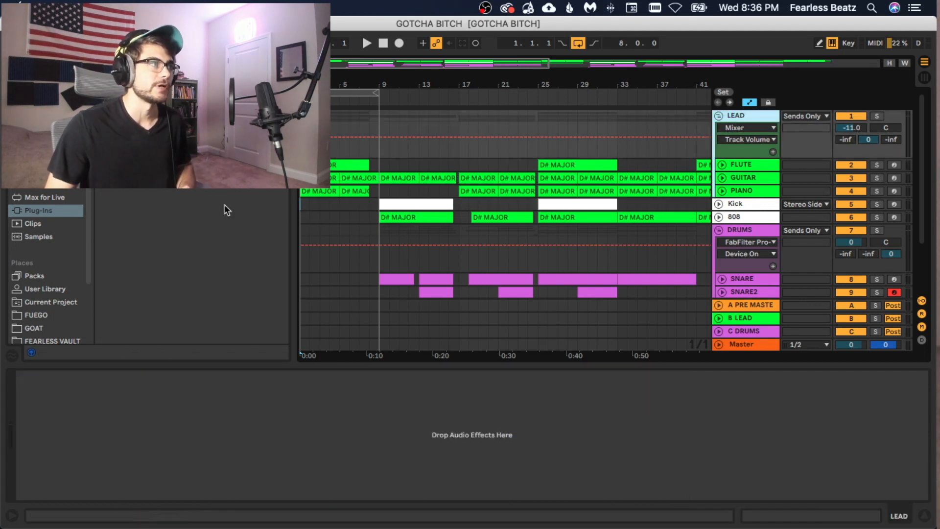
pyautogui.click(44, 171)
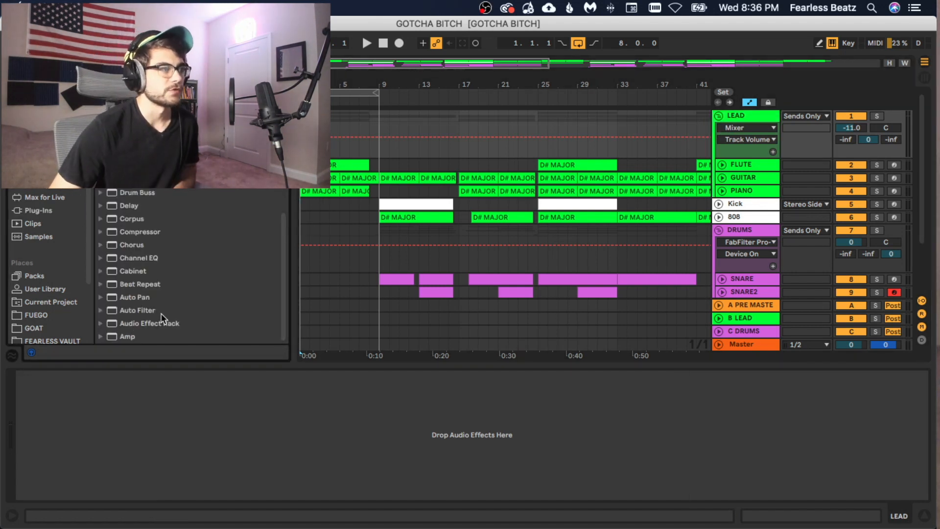
pyautogui.moveTo(158, 309); pyautogui.dragTo(417, 414)
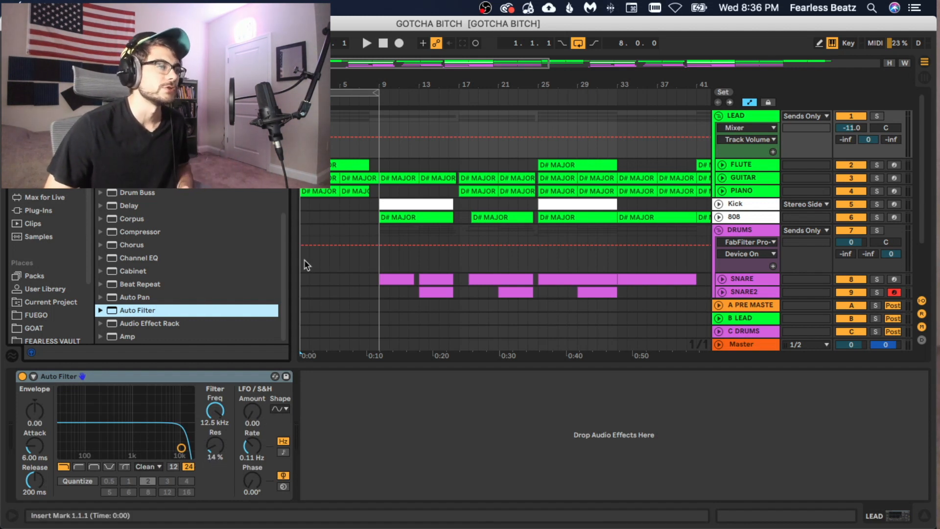
# - Play the intro from bar 1 and mark bar 8 to bar 9 on the Kick track
pyautogui.moveTo(333, 85); pyautogui.dragTo(333, 128)
pyautogui.press('space')
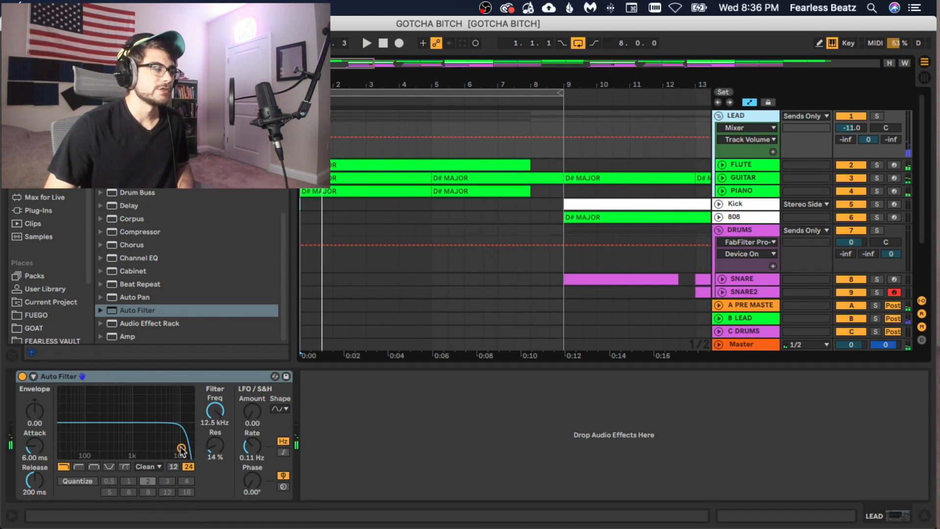
pyautogui.press('space')
pyautogui.moveTo(531, 203); pyautogui.dragTo(548, 206)
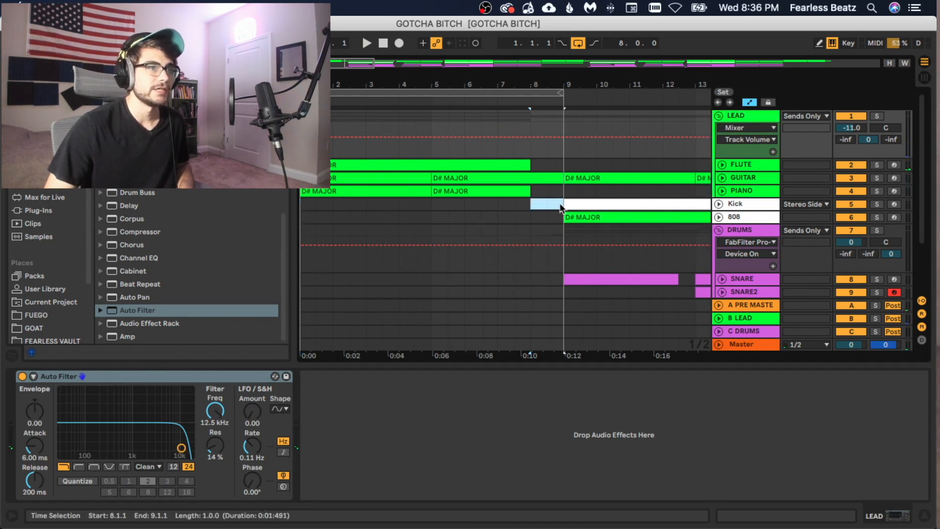
# - Sweep the LEAD Auto Filter's cutoff down to about 43 Hz and back up to 11.7 kHz with 17% resonance
pyautogui.click(758, 118)
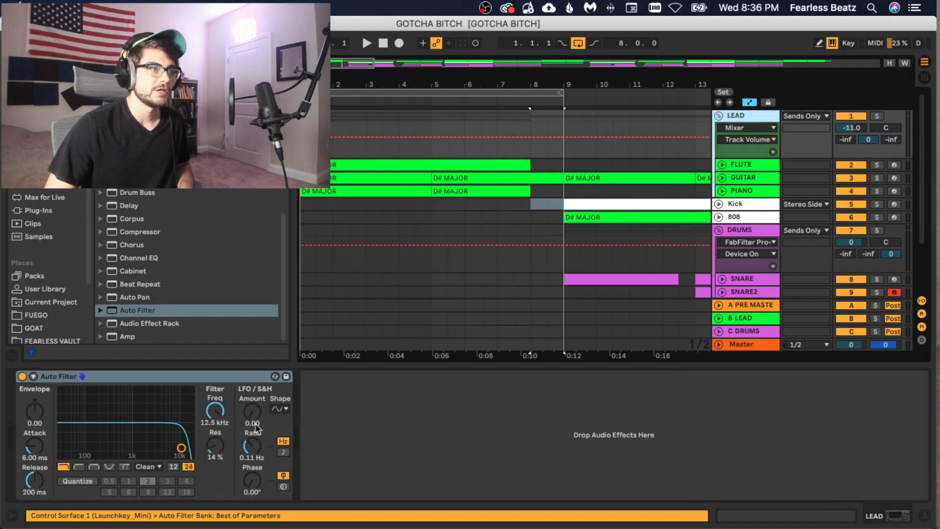
pyautogui.moveTo(180, 448); pyautogui.dragTo(70, 449)
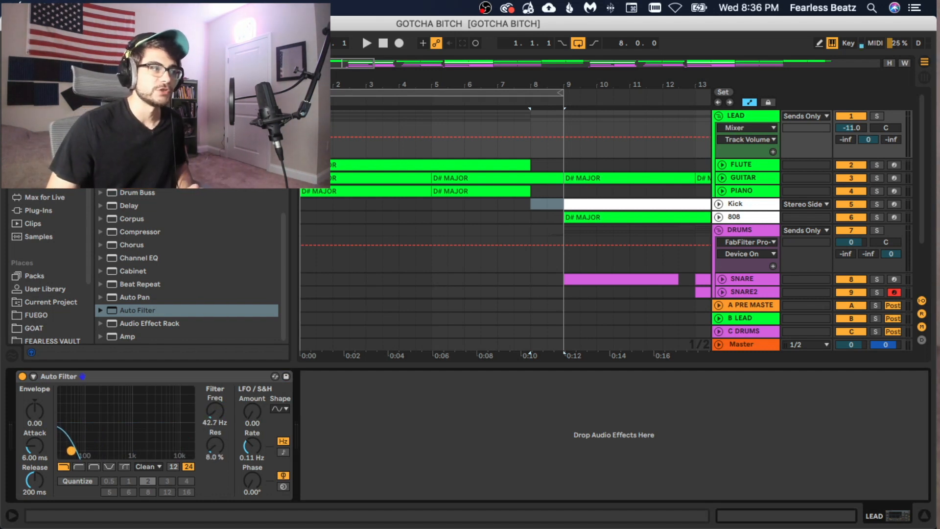
pyautogui.click(303, 204)
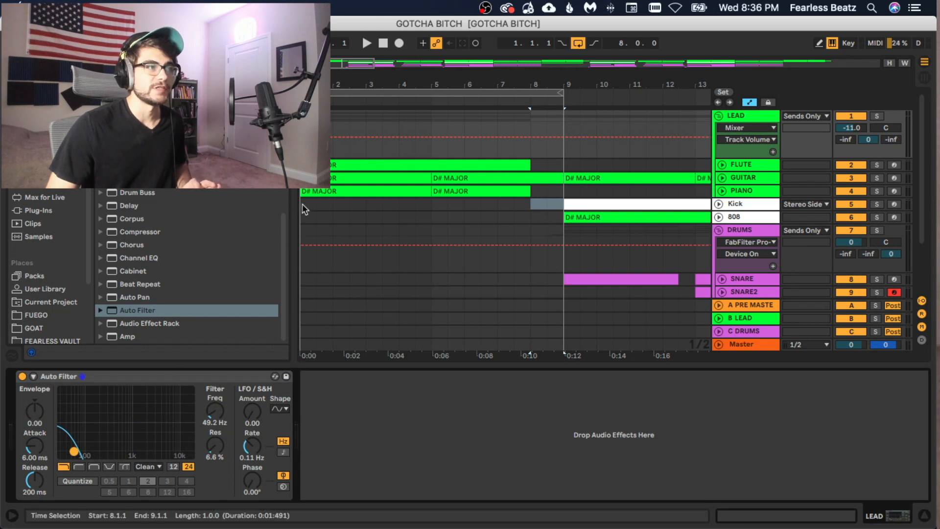
pyautogui.click(748, 118)
pyautogui.moveTo(75, 452); pyautogui.dragTo(149, 450)
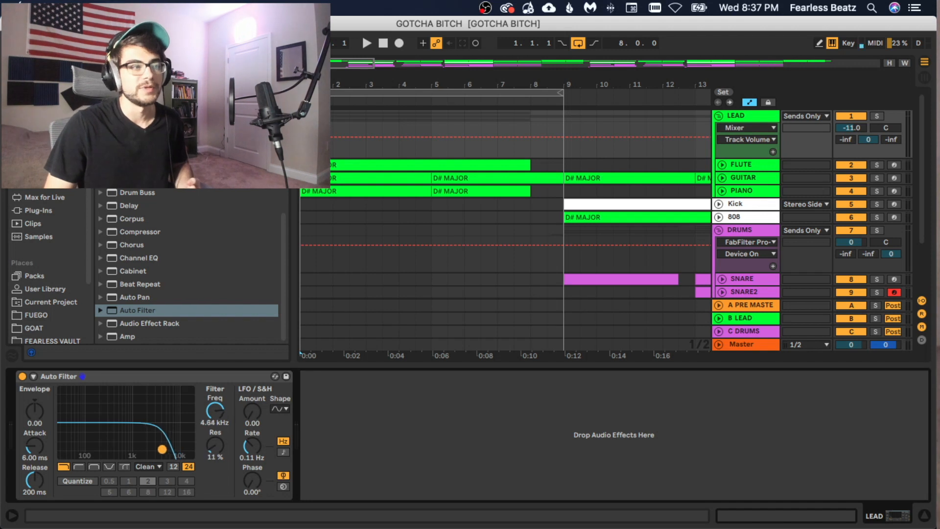
pyautogui.moveTo(143, 446); pyautogui.dragTo(191, 454)
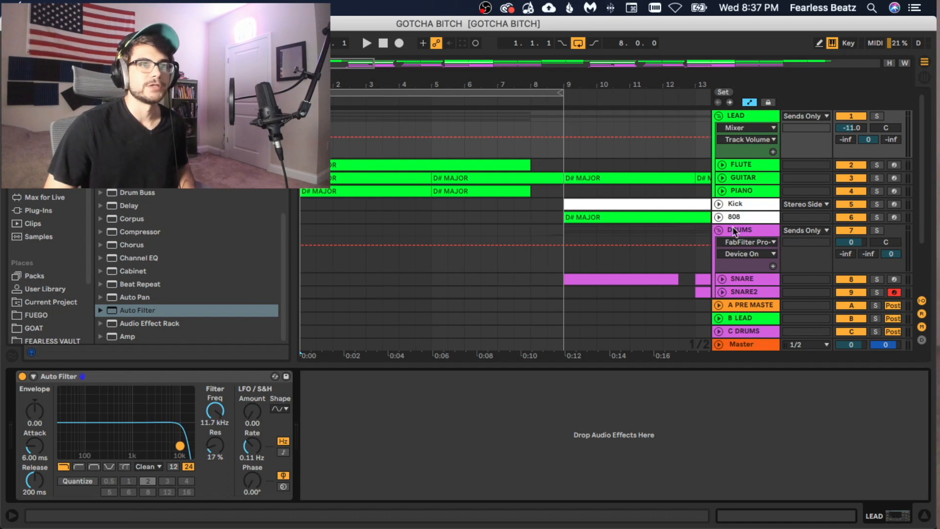
# - Display the Auto Filter's Frequency automation in the LEAD group's automation lane
pyautogui.click(794, 126)
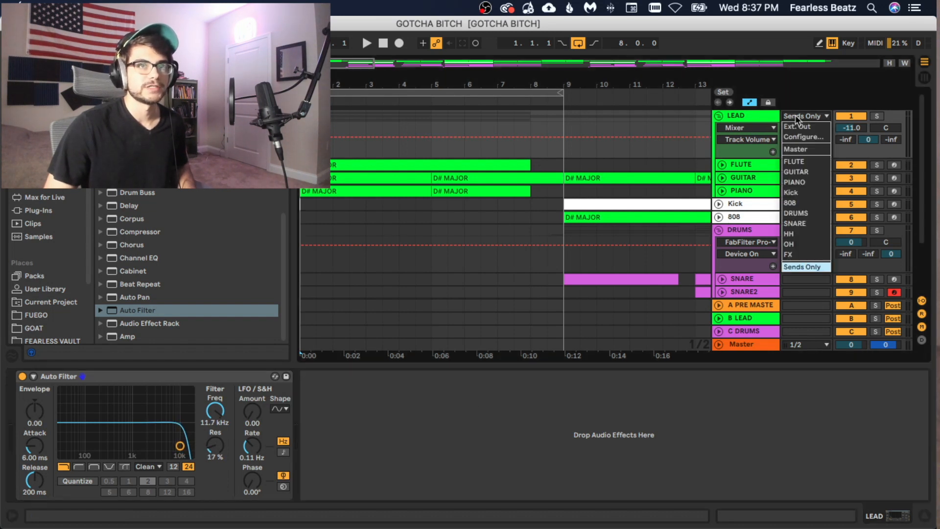
pyautogui.click(802, 125)
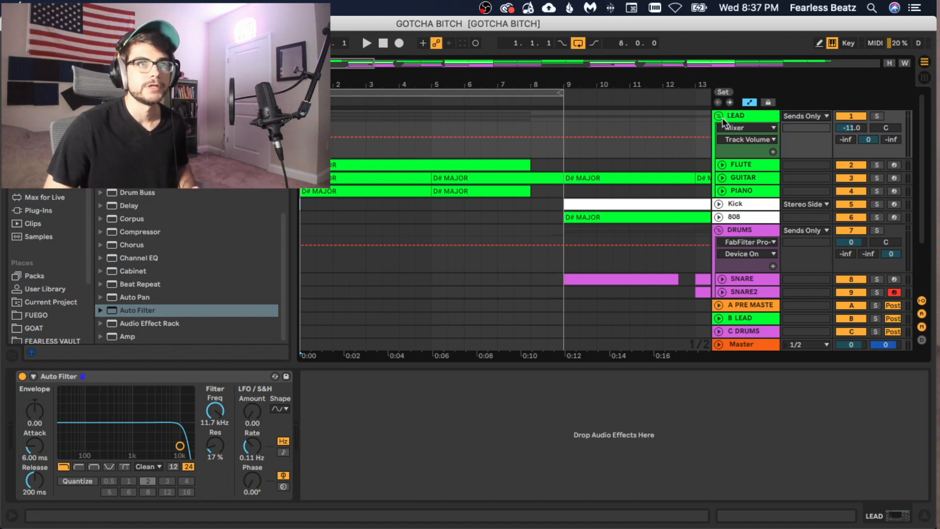
pyautogui.click(735, 128)
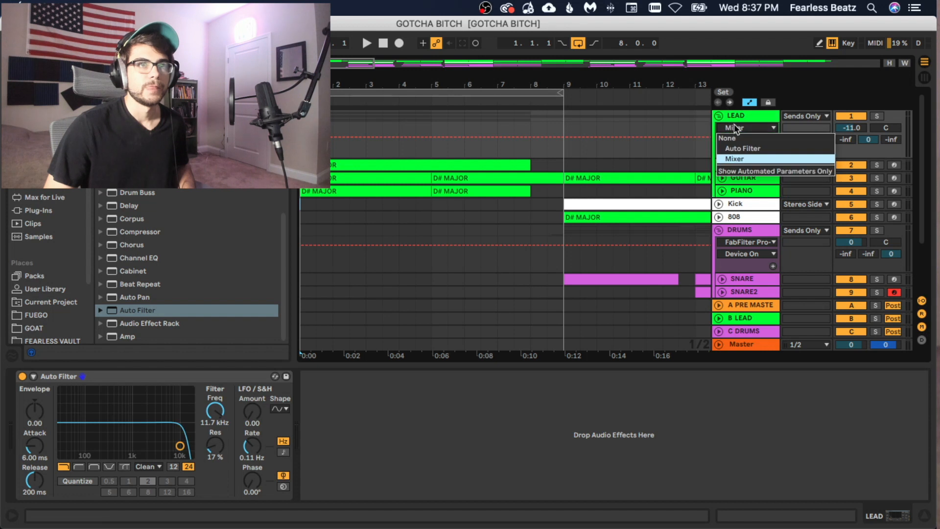
pyautogui.click(736, 149)
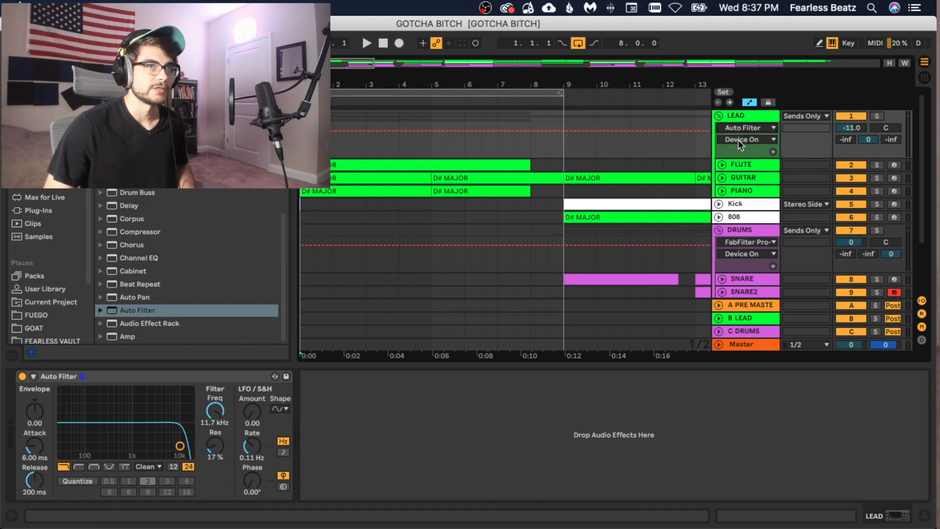
pyautogui.click(738, 140)
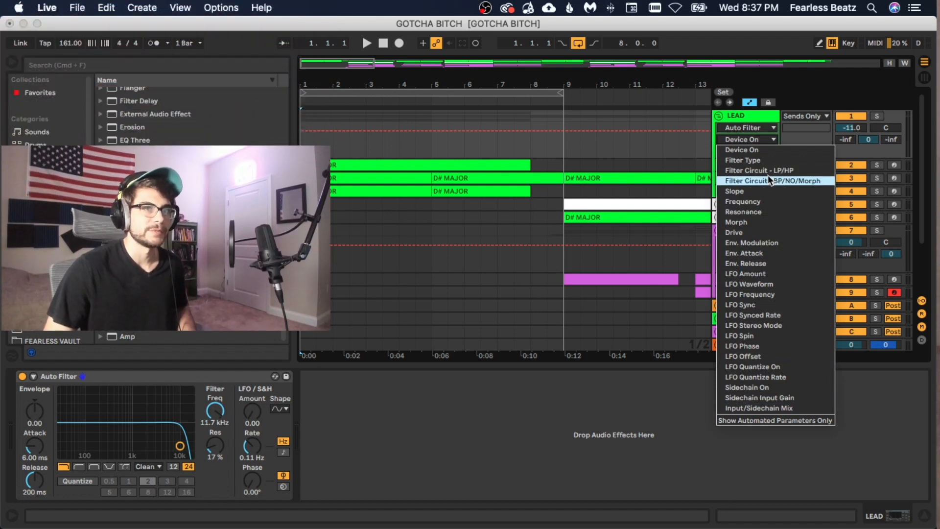
pyautogui.click(749, 161)
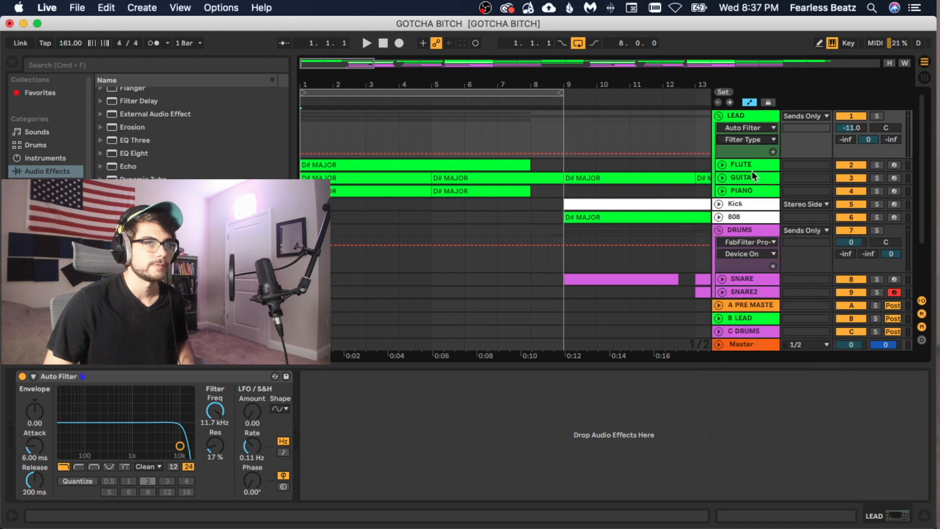
pyautogui.click(319, 142)
pyautogui.click(749, 139)
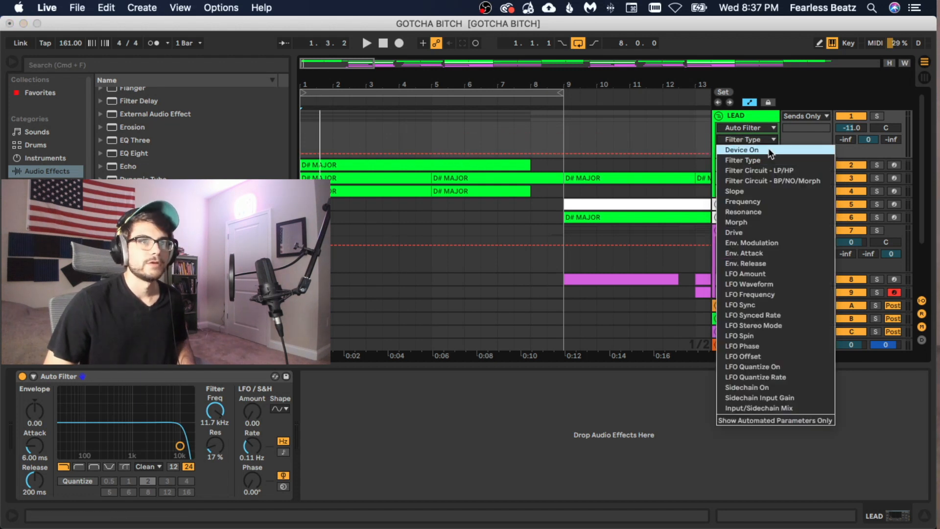
pyautogui.click(764, 201)
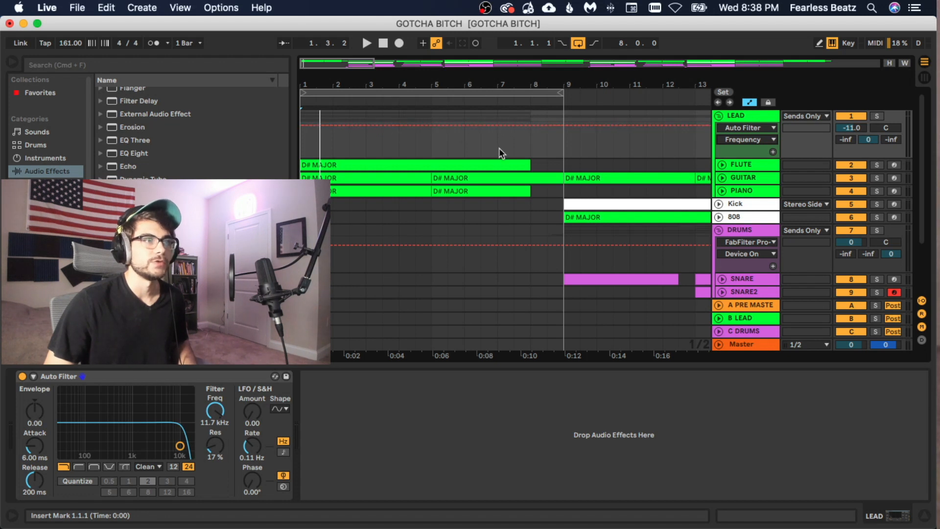
# - Insert a falling curve shape into the LEAD Frequency automation from bar 7 to bar 9
pyautogui.moveTo(498, 148); pyautogui.dragTo(562, 141)
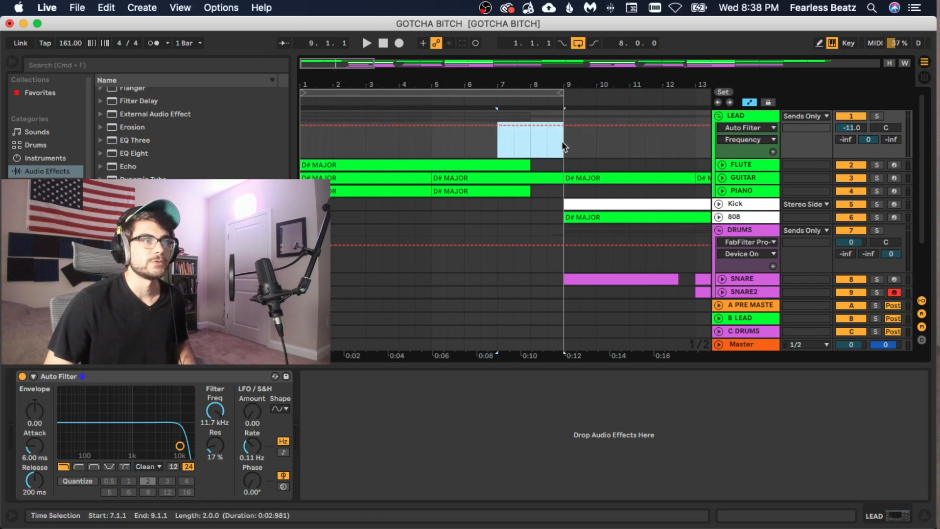
pyautogui.rightClick(540, 125)
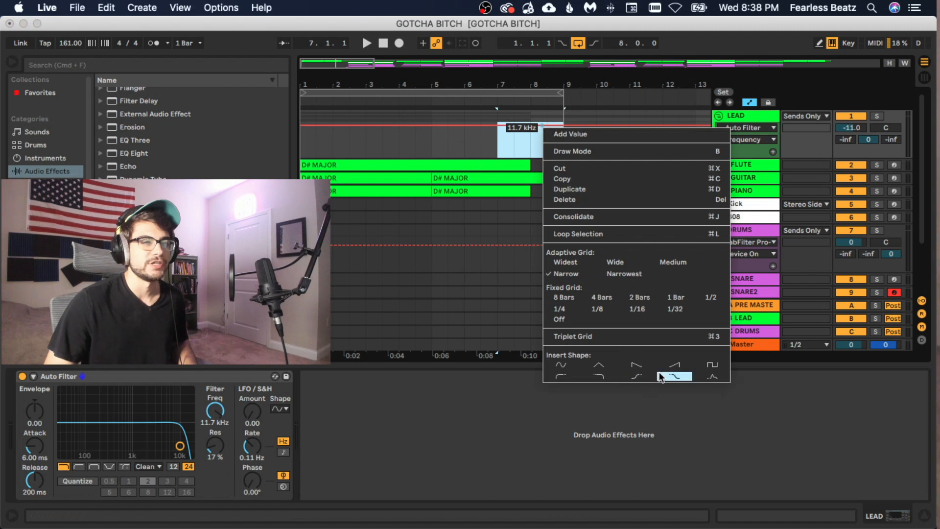
pyautogui.click(599, 376)
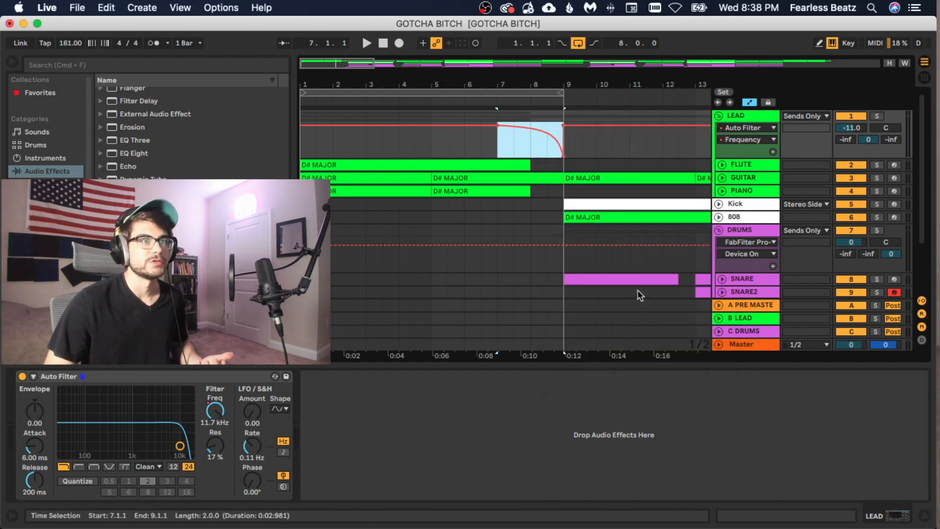
# - Play from bar 5 and bend the falling Frequency curve into a gentler drop
pyautogui.click(434, 137)
pyautogui.press('space')
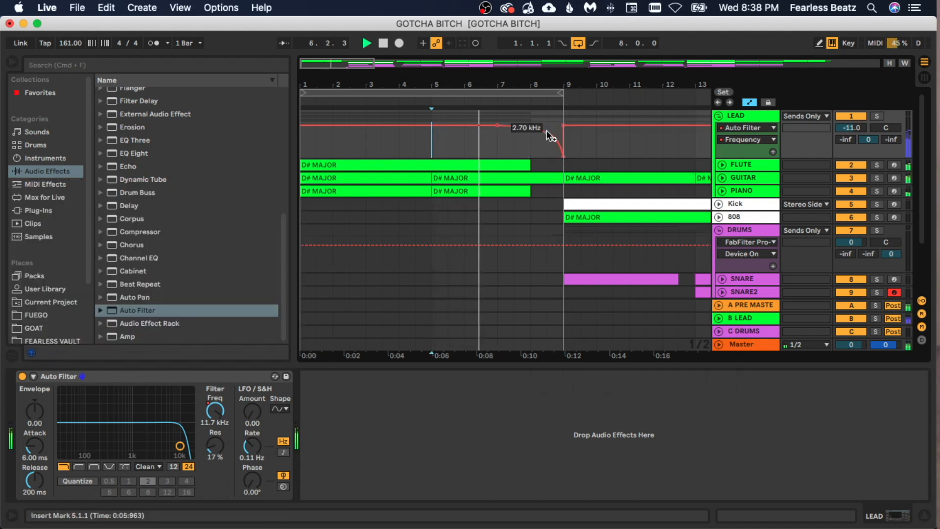
pyautogui.moveTo(546, 130); pyautogui.dragTo(546, 152)
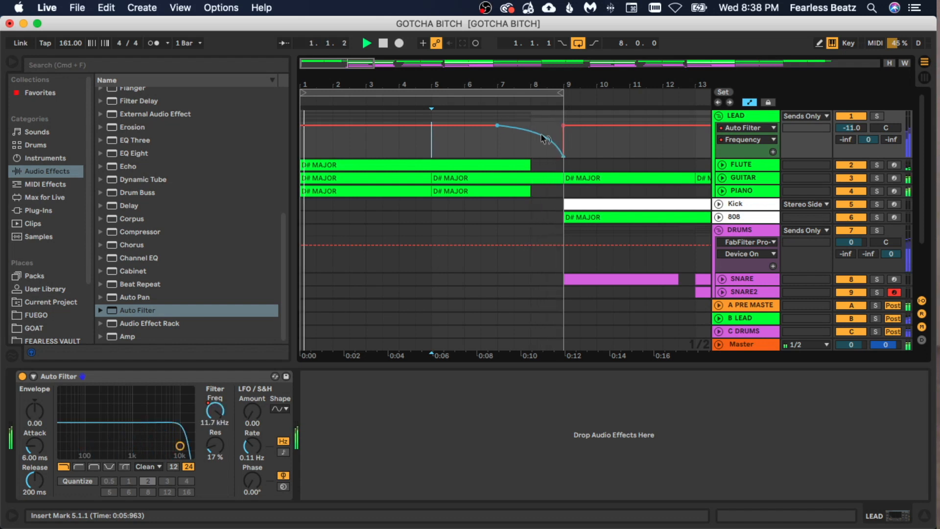
pyautogui.press('space')
pyautogui.press('space')
pyautogui.press('space')
# - Extend the filter fade so it starts at bar 5, readjust its curvature, and play it
pyautogui.moveTo(496, 131); pyautogui.dragTo(430, 125)
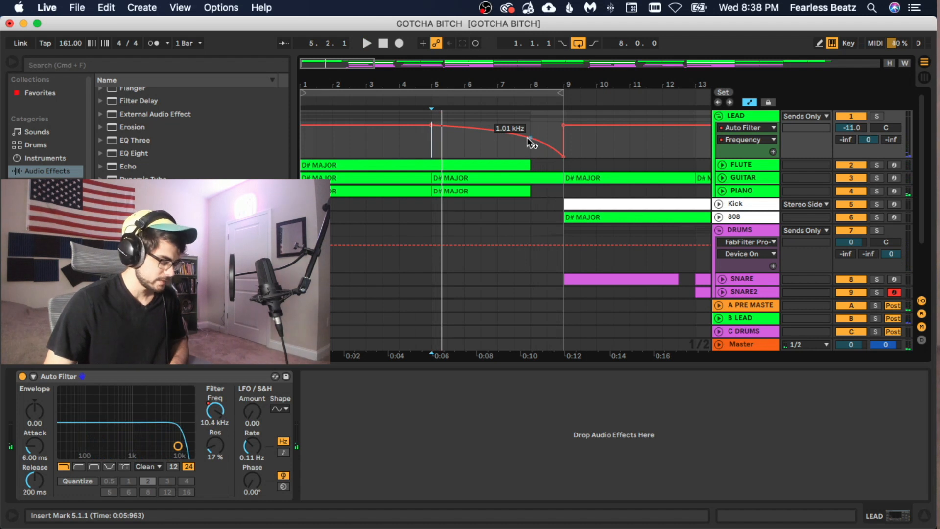
pyautogui.press('space')
pyautogui.moveTo(528, 135); pyautogui.dragTo(527, 140)
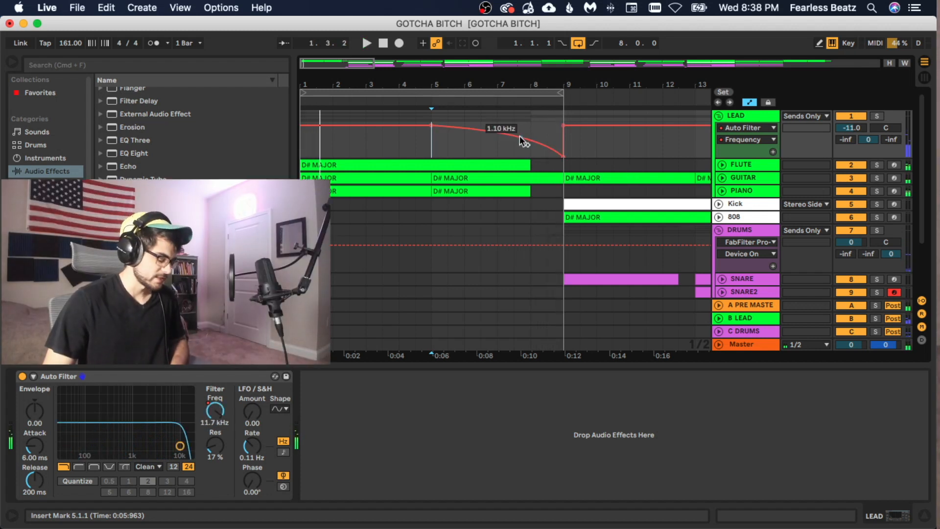
pyautogui.moveTo(518, 136); pyautogui.dragTo(517, 132)
pyautogui.press('space')
pyautogui.press('space')
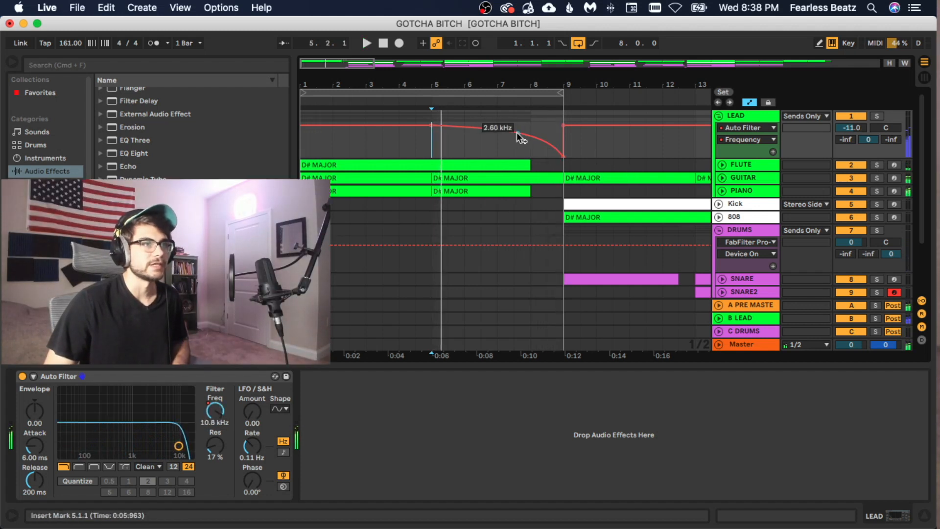
# - Play the filter fade from bar 7 up to bar 9
pyautogui.click(498, 145)
pyautogui.press('space')
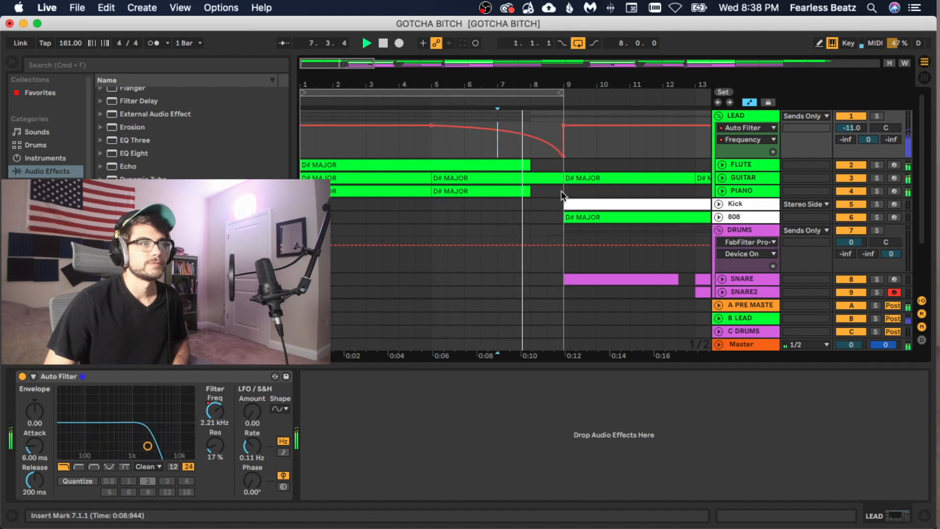
pyautogui.press('space')
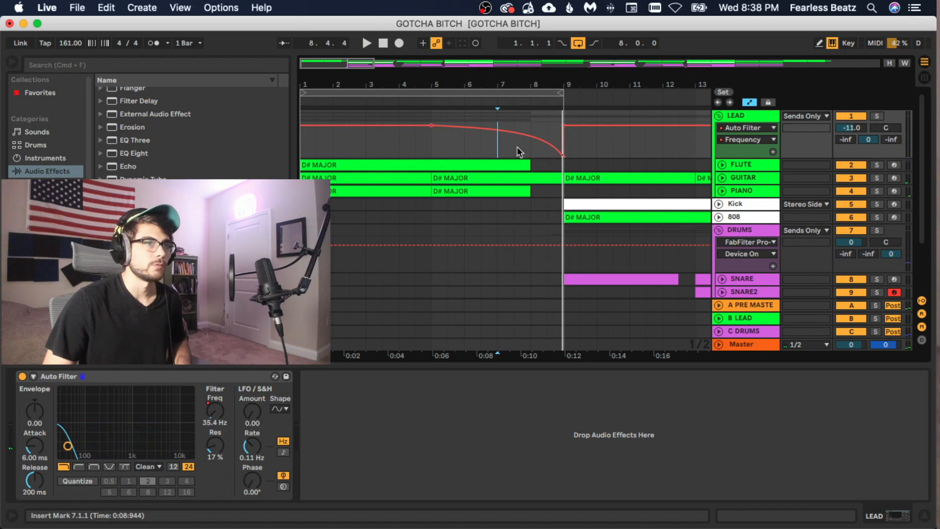
# - Replace the fade-out with a Frequency ramp rising from the lowest value at bar 1 to 11.7 kHz at bar 9, and play it
pyautogui.click(563, 154)
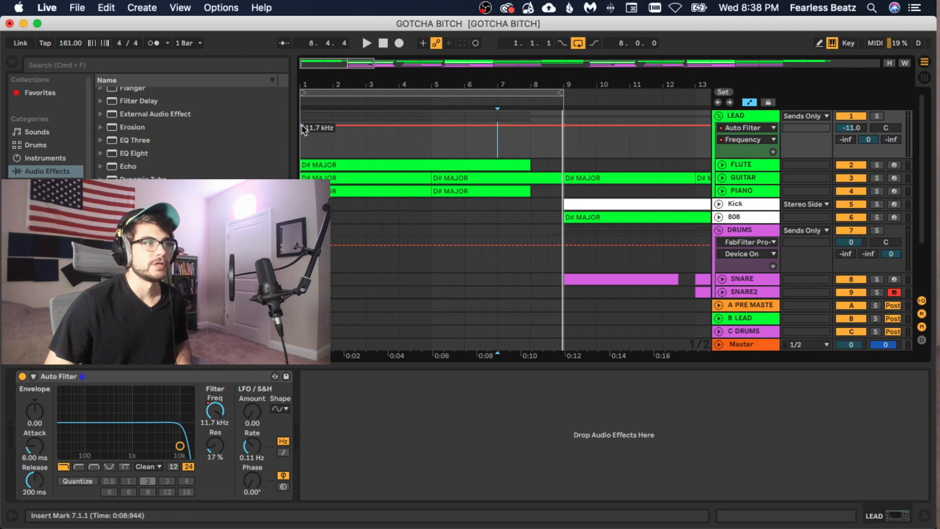
pyautogui.moveTo(302, 127); pyautogui.dragTo(303, 158)
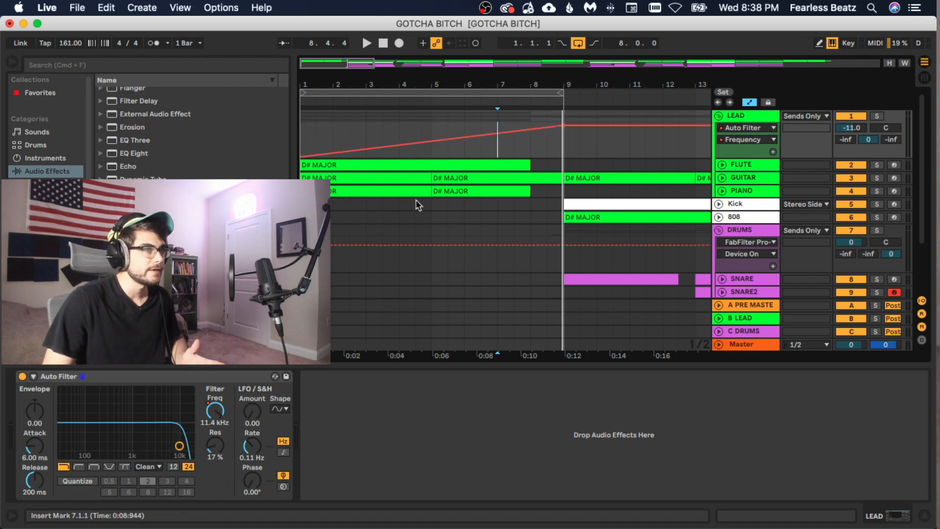
pyautogui.click(304, 120)
pyautogui.press('space')
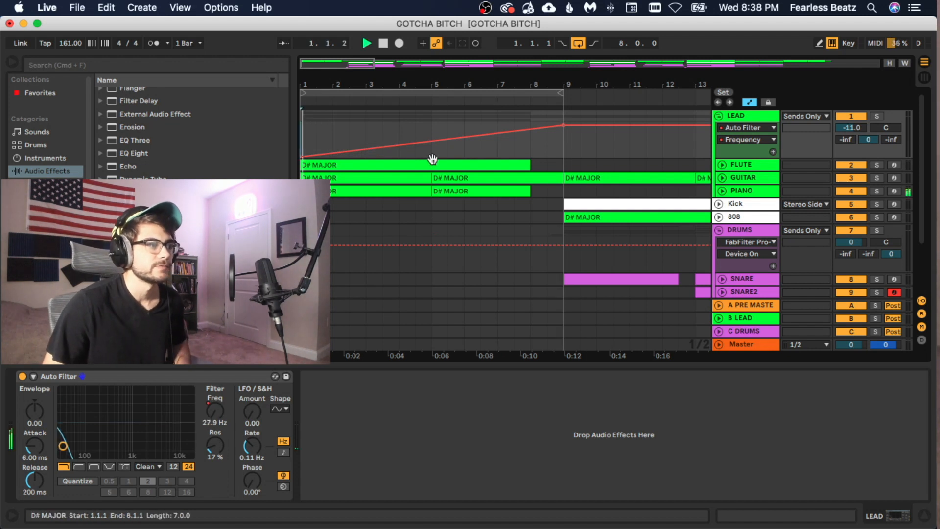
pyautogui.press('space')
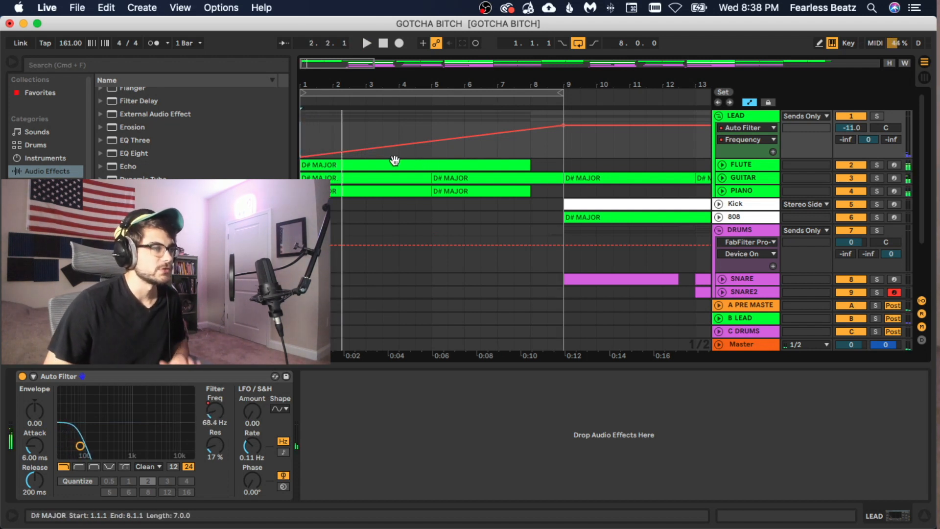
# - Raise the Frequency ramp's starting point at bar 1 to about 370 Hz and play the start
pyautogui.moveTo(302, 156); pyautogui.dragTo(301, 142)
pyautogui.press('space')
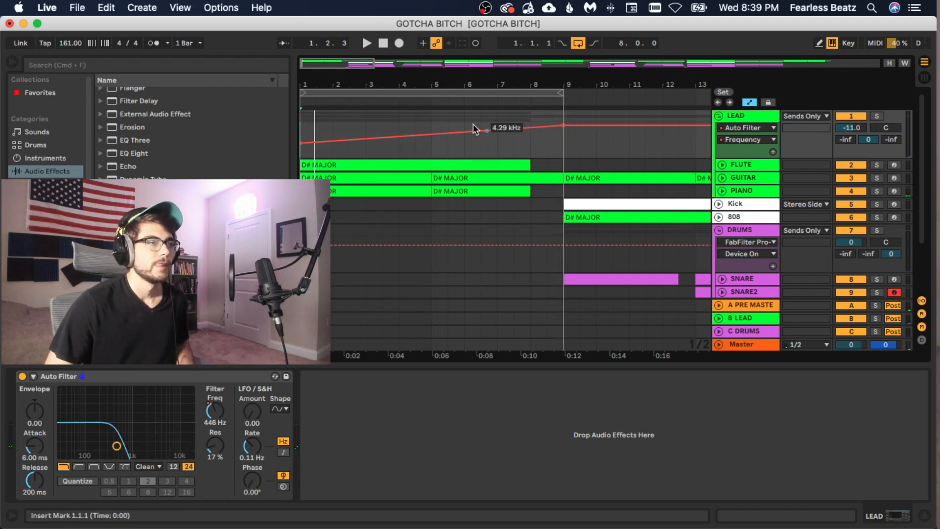
# - Bend the LEAD Frequency ramp between bars 1 and 9 into a curve and open the automation shape options for that range
pyautogui.moveTo(439, 142); pyautogui.dragTo(439, 122)
pyautogui.moveTo(306, 119); pyautogui.dragTo(560, 126)
pyautogui.rightClick(540, 127)
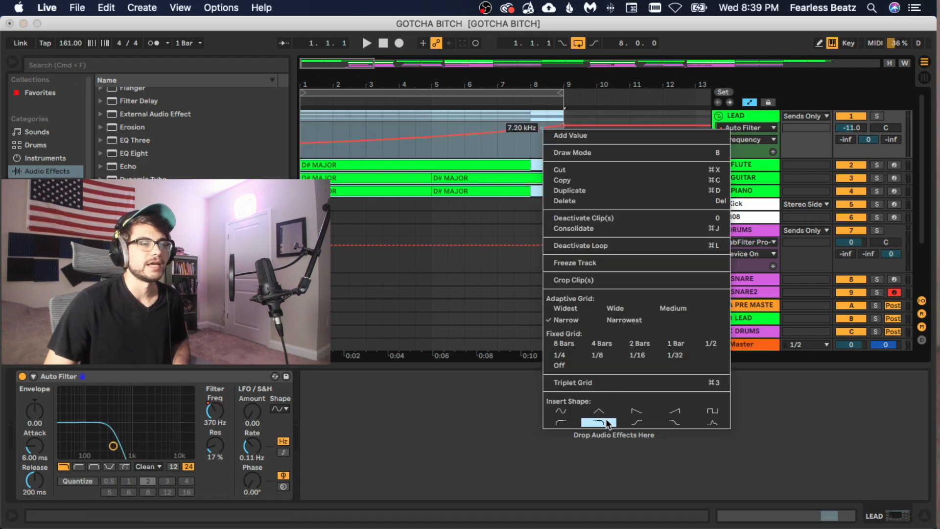
pyautogui.click(439, 134)
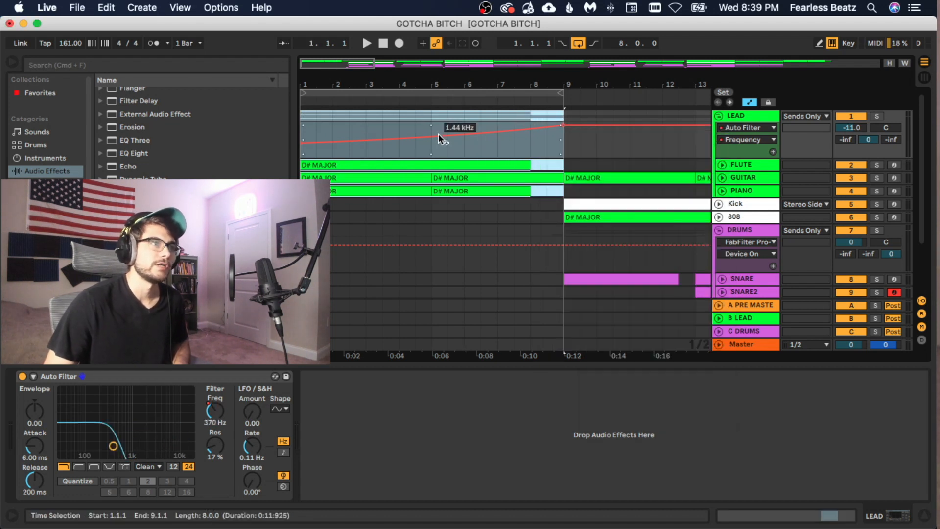
pyautogui.click(433, 134)
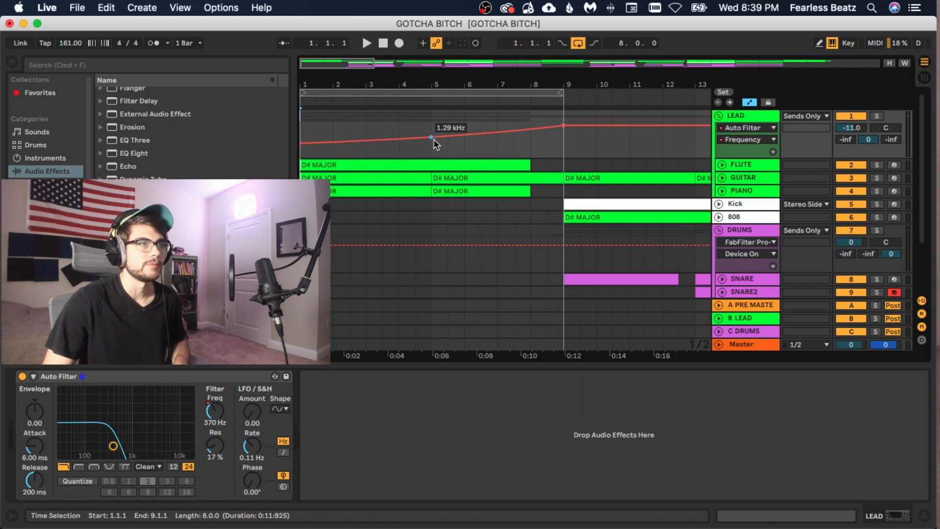
# - Remove the Auto Filter from the LEAD group and insert an audio track below PIANO
pyautogui.click(199, 380)
pyautogui.press('Delete')
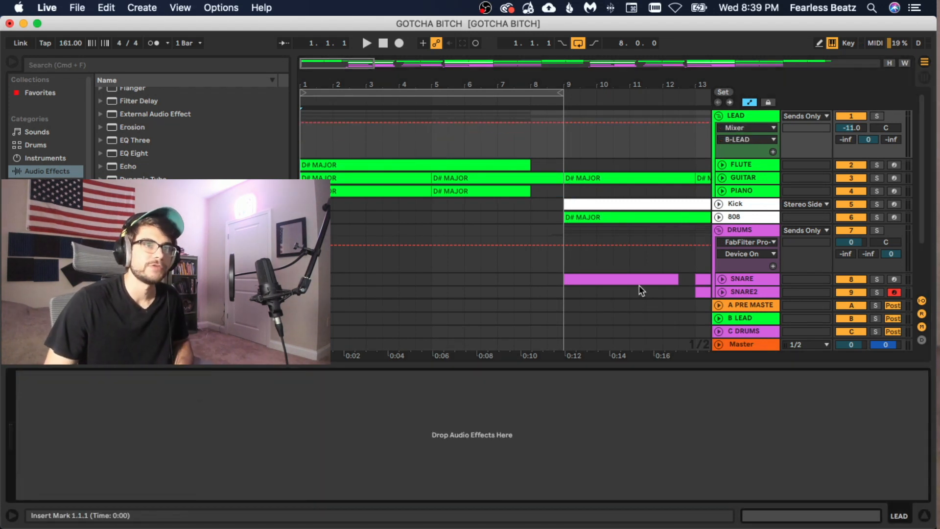
pyautogui.rightClick(747, 196)
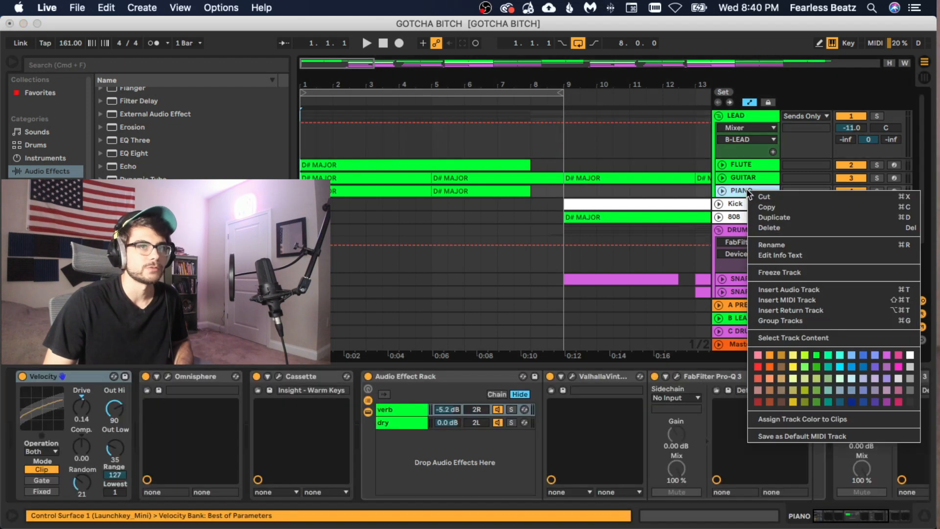
pyautogui.click(776, 292)
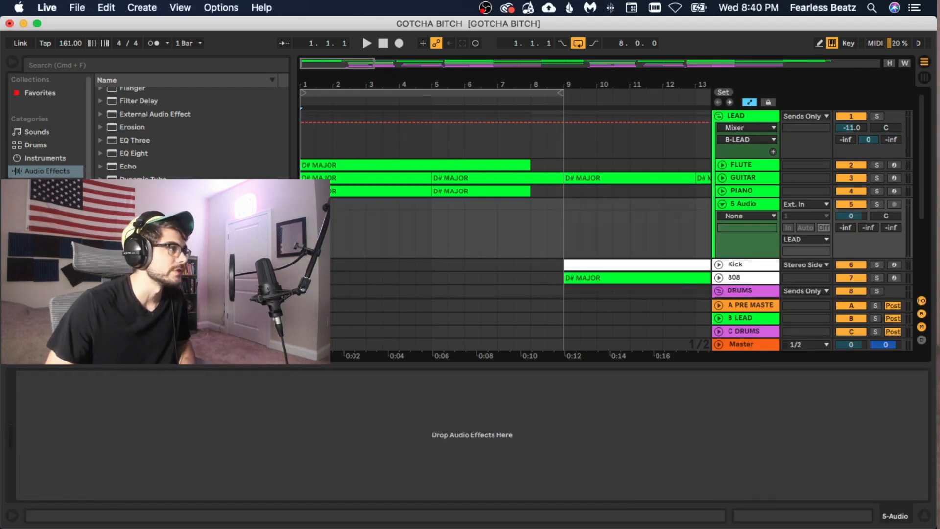
# - Place the Cymatics - Eternity - Rain texture on the new audio track from bar 1 to bar 9 and play it
pyautogui.scroll(-3, 49, 127)
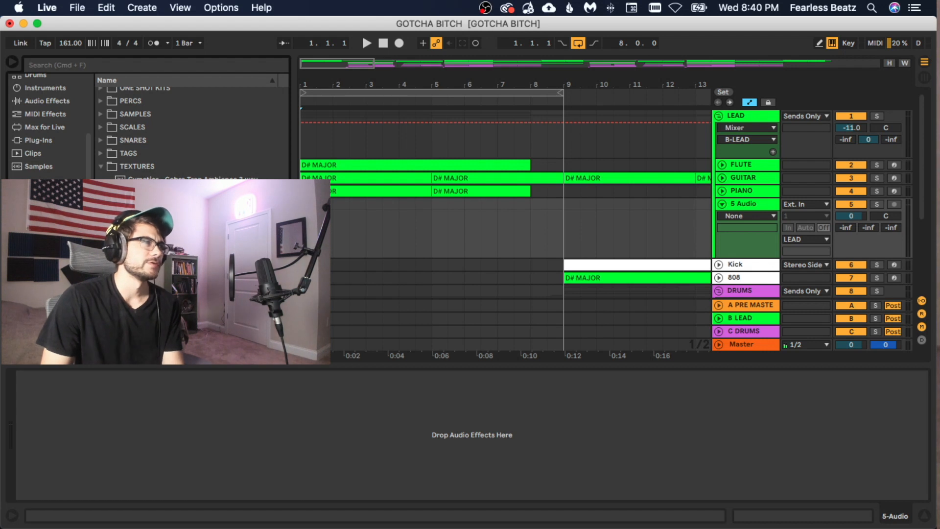
pyautogui.moveTo(147, 186); pyautogui.dragTo(306, 215)
pyautogui.press('space')
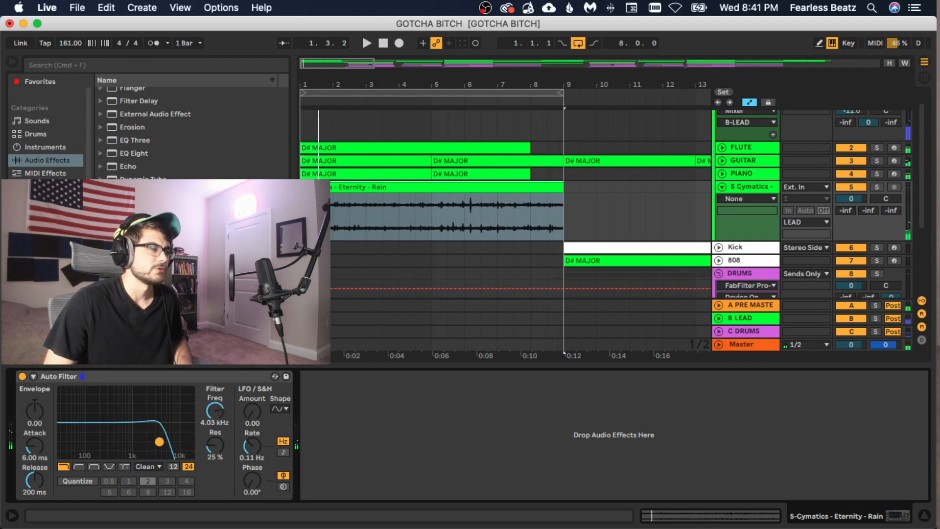
# - Set the rain track's Auto Filter to 15.0 kHz with 20% resonance, then play a Frequency ramp rising to bar 9
pyautogui.moveTo(160, 443); pyautogui.dragTo(177, 445)
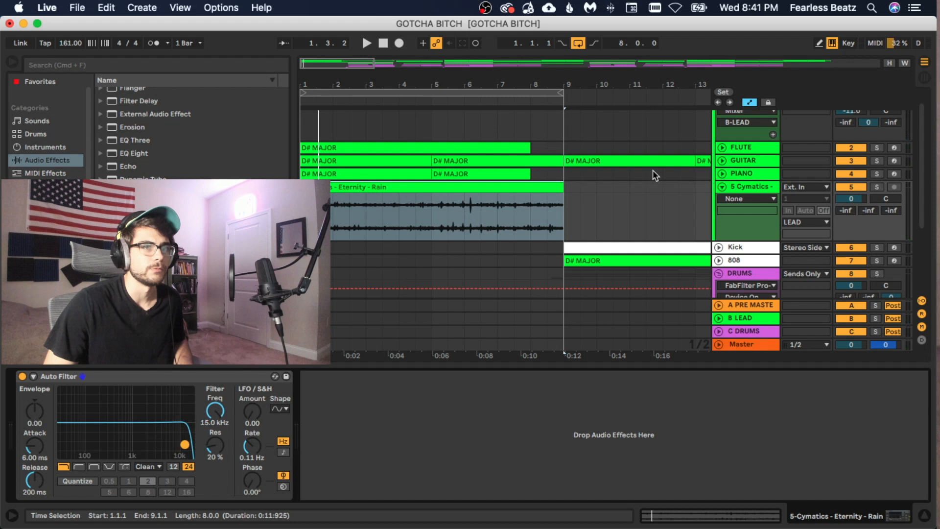
pyautogui.click(745, 199)
pyautogui.click(741, 232)
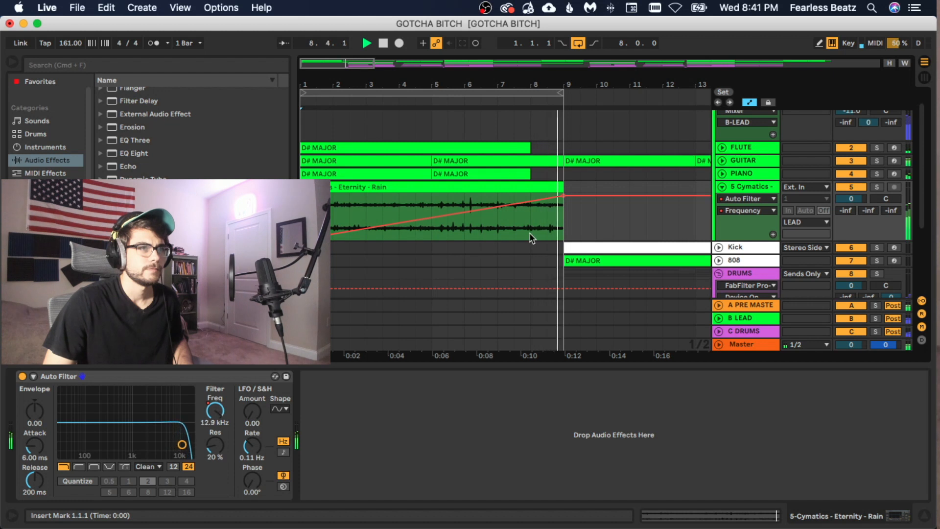
pyautogui.press('space')
# - Try lowering the rain track's Frequency automation to its minimum at bar 9, play it, and undo the change
pyautogui.moveTo(333, 242)
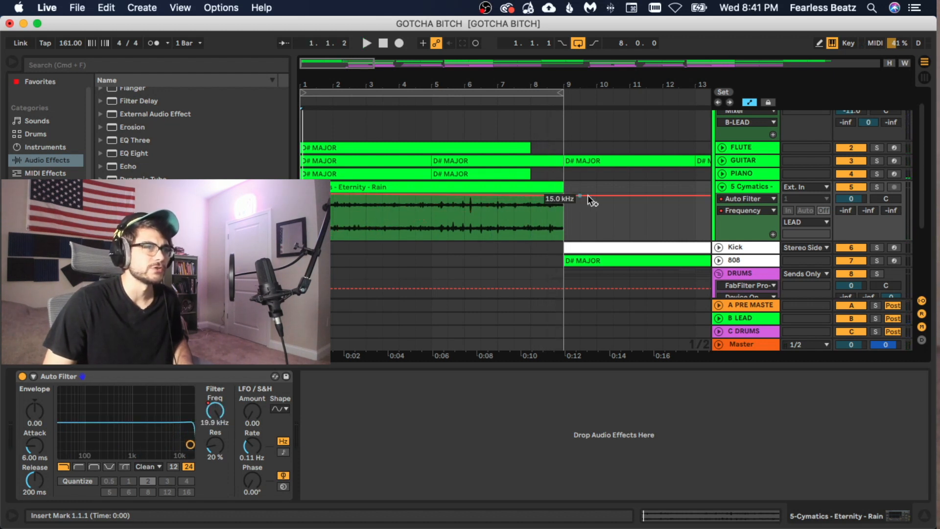
pyautogui.moveTo(563, 196); pyautogui.dragTo(564, 239)
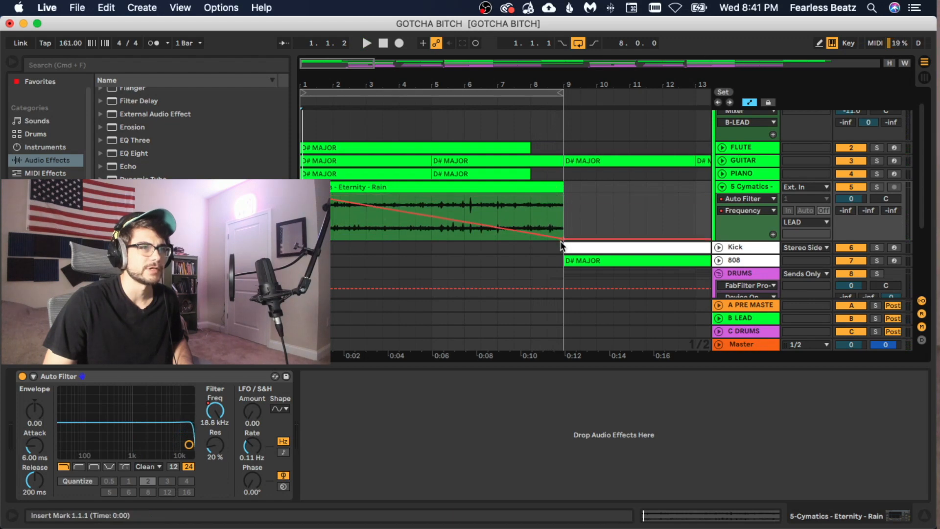
pyautogui.press('space')
pyautogui.press('super+z')
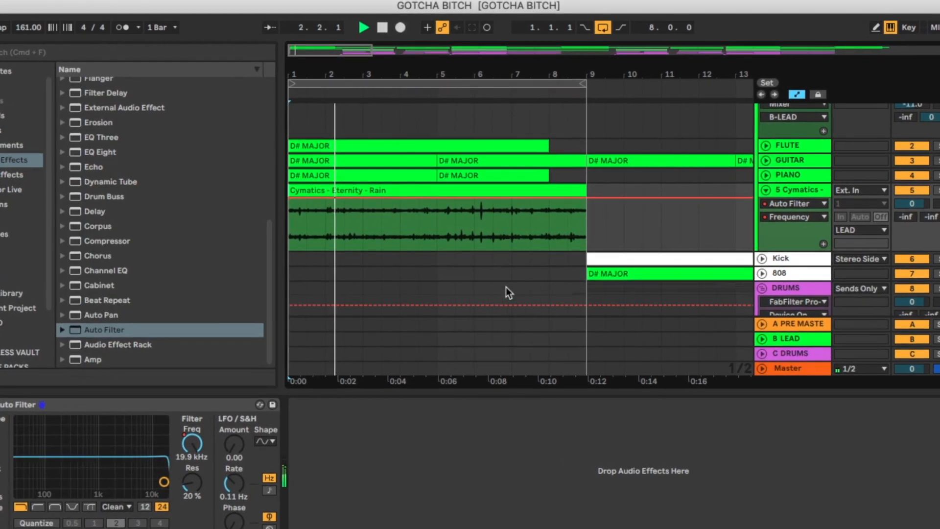
# - Ramp the rain track's Frequency automation down to its lowest value at bar 9 and play it
pyautogui.press('space')
pyautogui.moveTo(580, 196); pyautogui.dragTo(580, 248)
pyautogui.press('space')
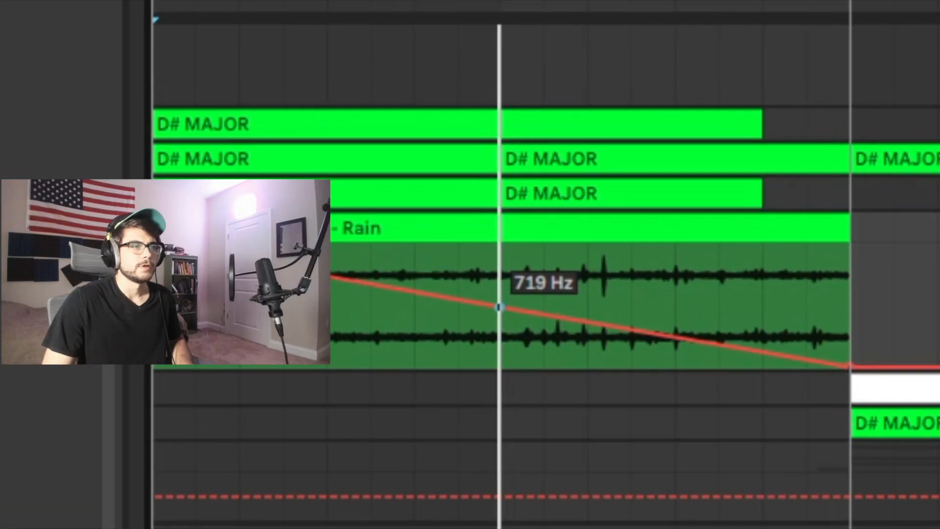
# - Shape the rain track's Frequency into a dip reaching 719 Hz at bar 5 and rising to 19.9 kHz by bar 9
pyautogui.moveTo(850, 364); pyautogui.dragTo(848, 246)
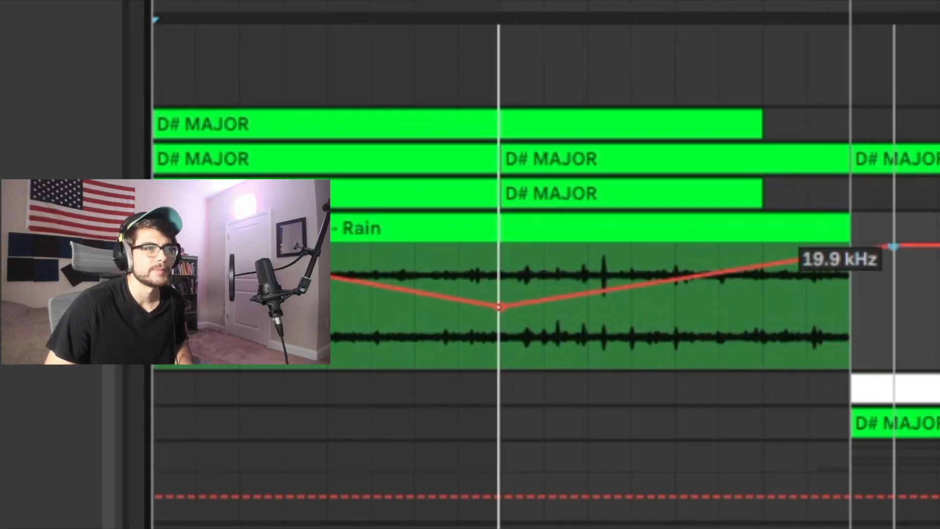
pyautogui.click(350, 218)
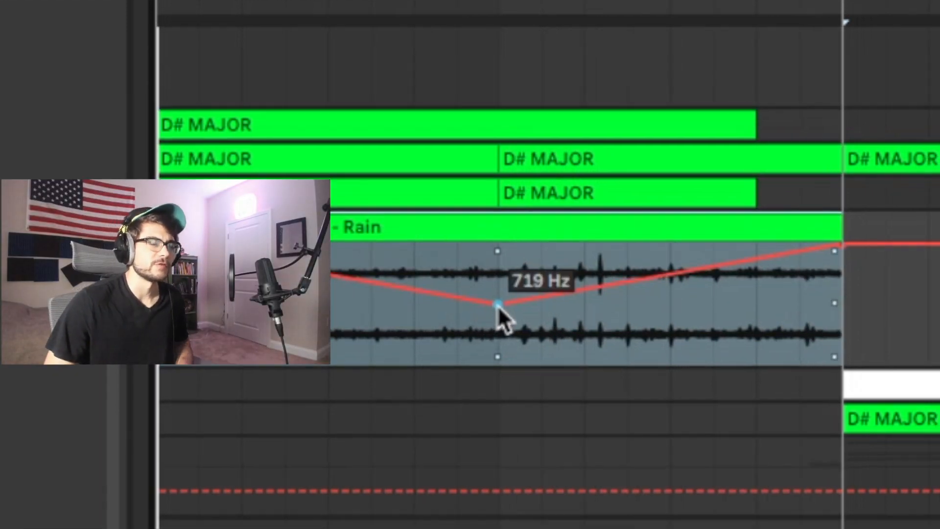
pyautogui.click(468, 266)
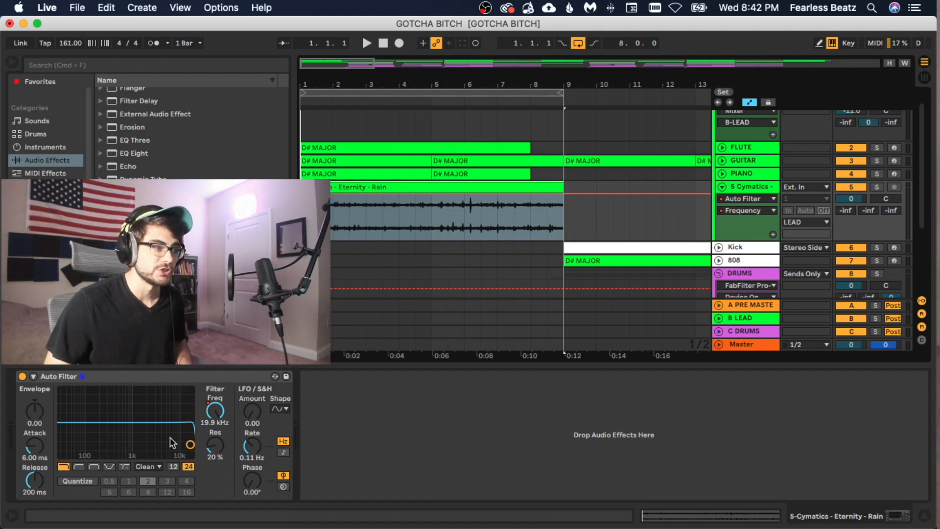
# - Set the rain track's Auto Filter to 9.79 kHz with 23% resonance and start recording from bar 1
pyautogui.moveTo(190, 444); pyautogui.dragTo(190, 443)
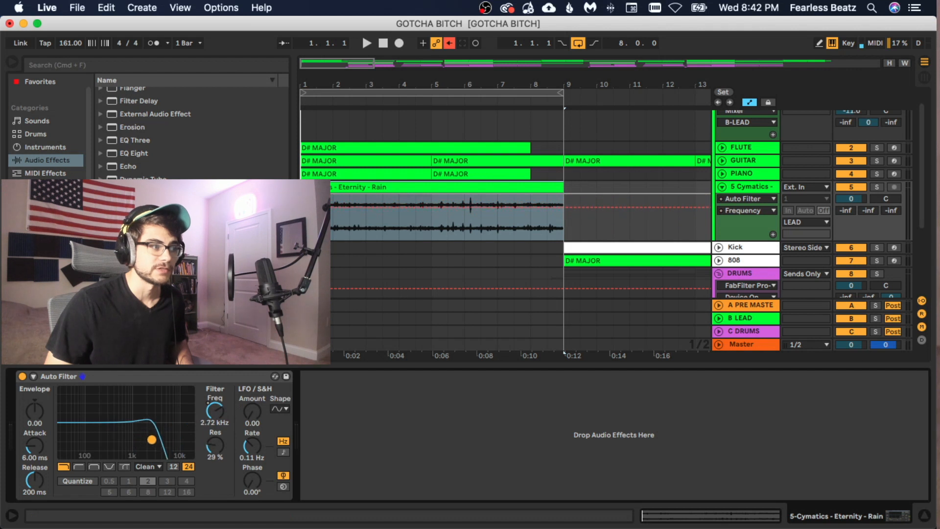
pyautogui.moveTo(158, 443); pyautogui.dragTo(174, 444)
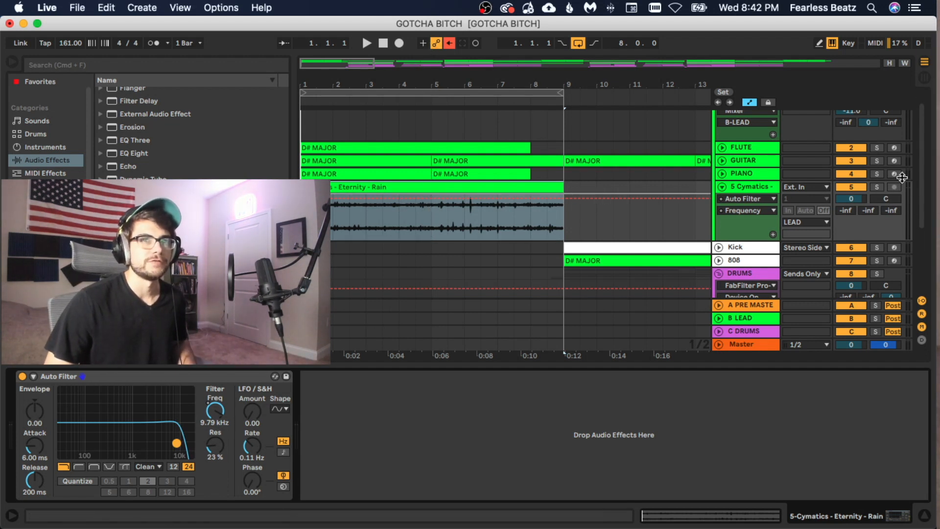
pyautogui.moveTo(922, 178); pyautogui.dragTo(922, 155)
pyautogui.click(894, 221)
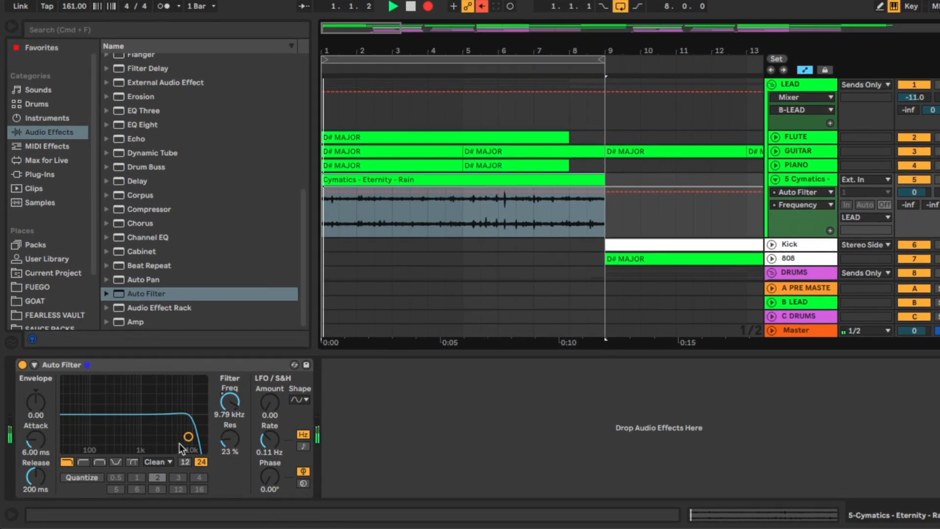
# - Record live sweeps of the rain track's Auto Filter frequency and resonance across bars 1 to 9
pyautogui.moveTo(177, 443); pyautogui.dragTo(177, 443)
pyautogui.moveTo(221, 418)
pyautogui.mouseDown()
pyautogui.moveTo(167, 412)
pyautogui.moveTo(195, 410)
pyautogui.mouseUp()
pyautogui.moveTo(341, 312)
pyautogui.mouseDown()
pyautogui.moveTo(405, 313)
pyautogui.moveTo(249, 306)
pyautogui.moveTo(393, 321)
pyautogui.moveTo(313, 306)
pyautogui.moveTo(386, 304)
pyautogui.moveTo(263, 302)
pyautogui.moveTo(418, 290)
pyautogui.moveTo(337, 284)
pyautogui.mouseUp()
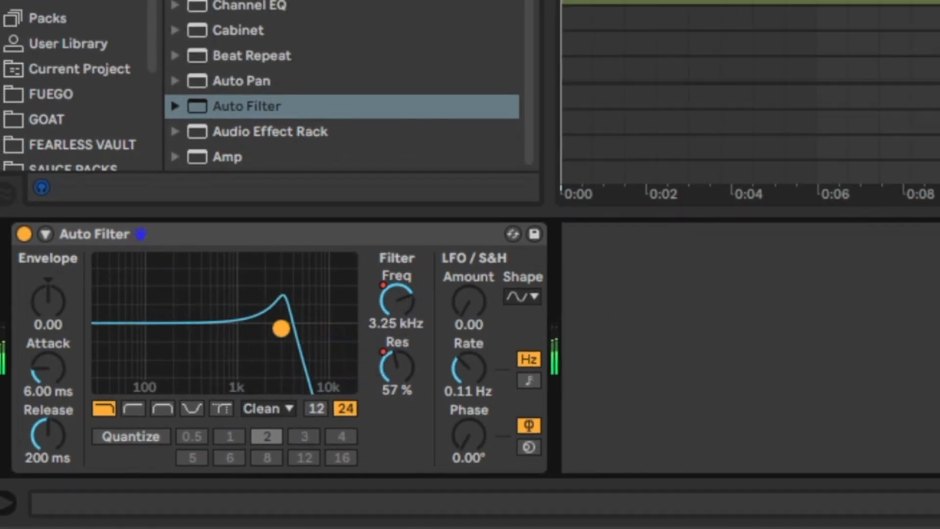
pyautogui.moveTo(281, 328); pyautogui.dragTo(346, 364)
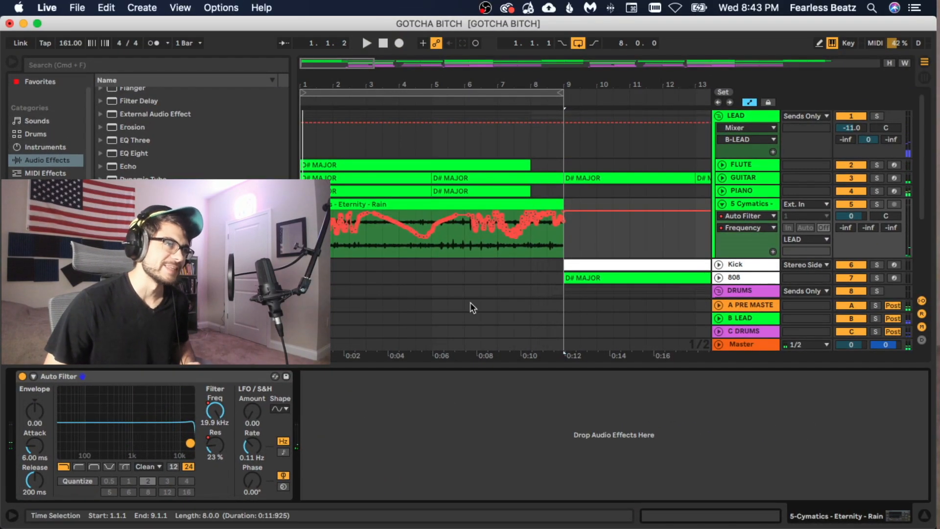
# - Display the recorded Auto Filter Resonance automation on the rain track
pyautogui.moveTo(334, 81)
pyautogui.mouseDown()
pyautogui.moveTo(335, 122)
pyautogui.moveTo(334, 56)
pyautogui.moveTo(334, 73)
pyautogui.mouseUp()
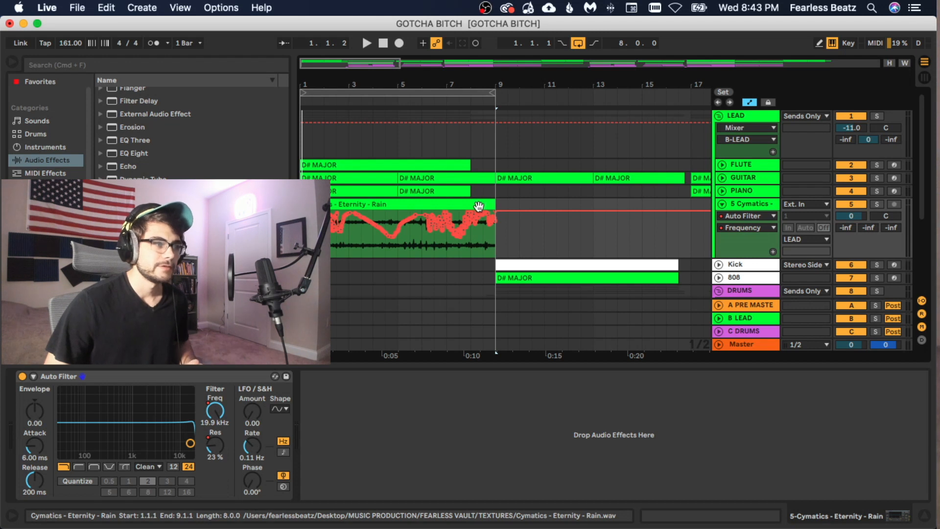
pyautogui.click(741, 216)
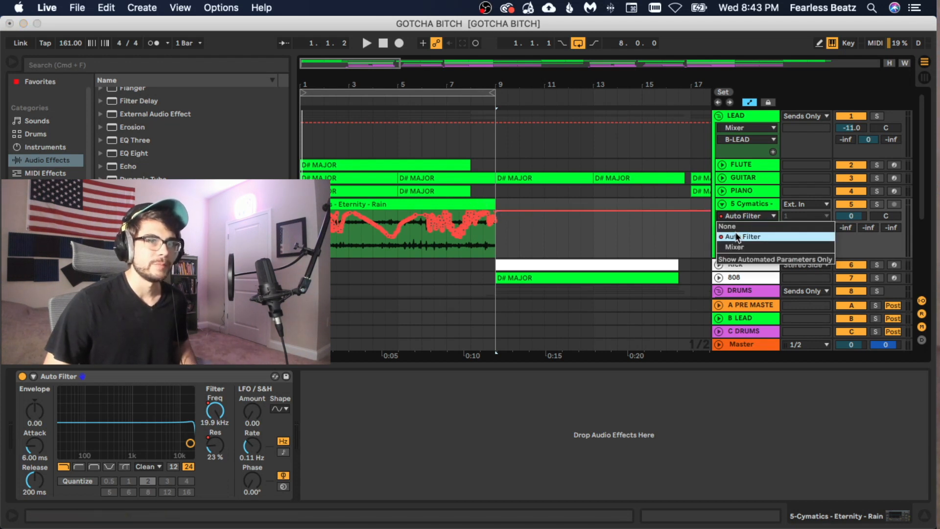
pyautogui.click(735, 237)
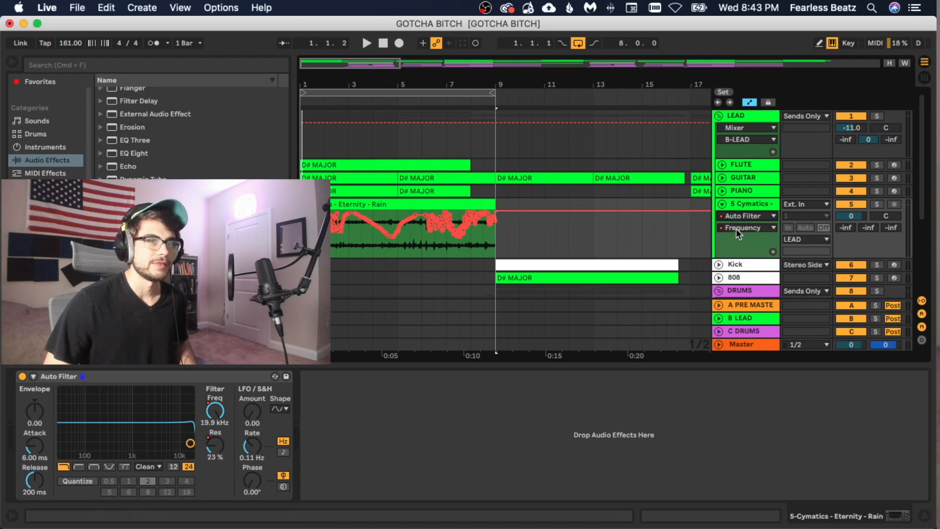
pyautogui.click(736, 228)
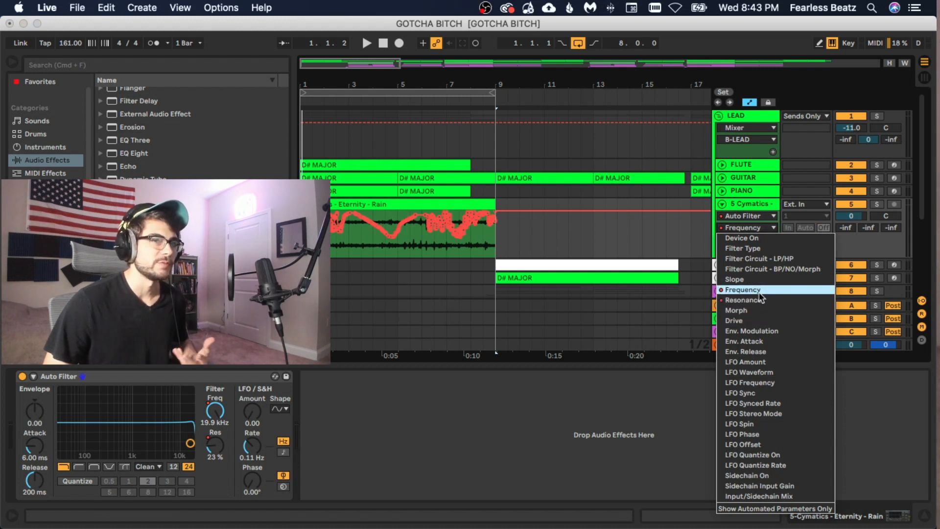
pyautogui.click(733, 299)
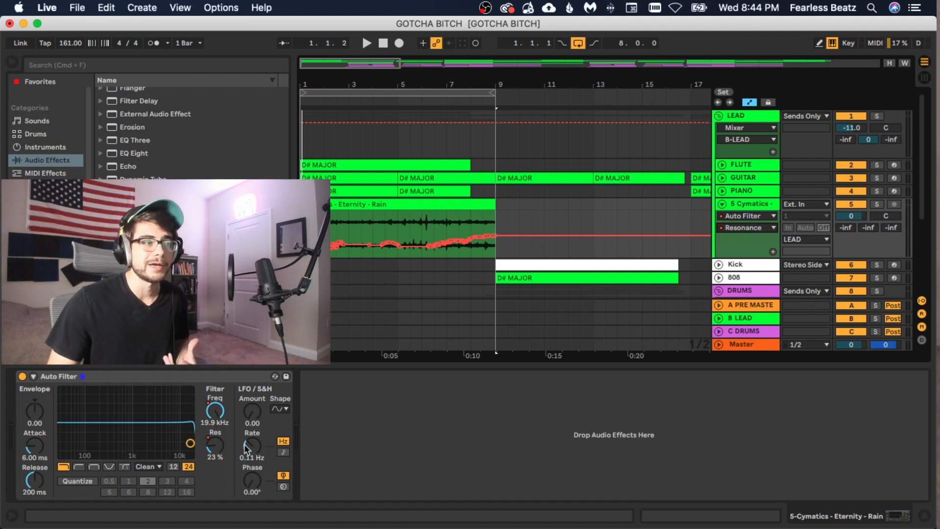
# - Set the rain track's Auto Filter LFO Amount to 11.0 and its Rate to 0.12 Hz
pyautogui.moveTo(253, 411); pyautogui.dragTo(250, 427)
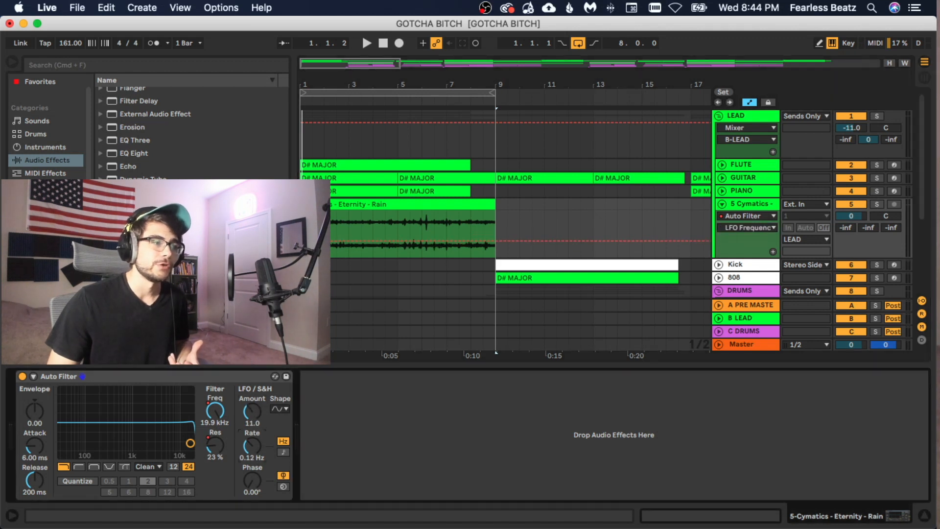